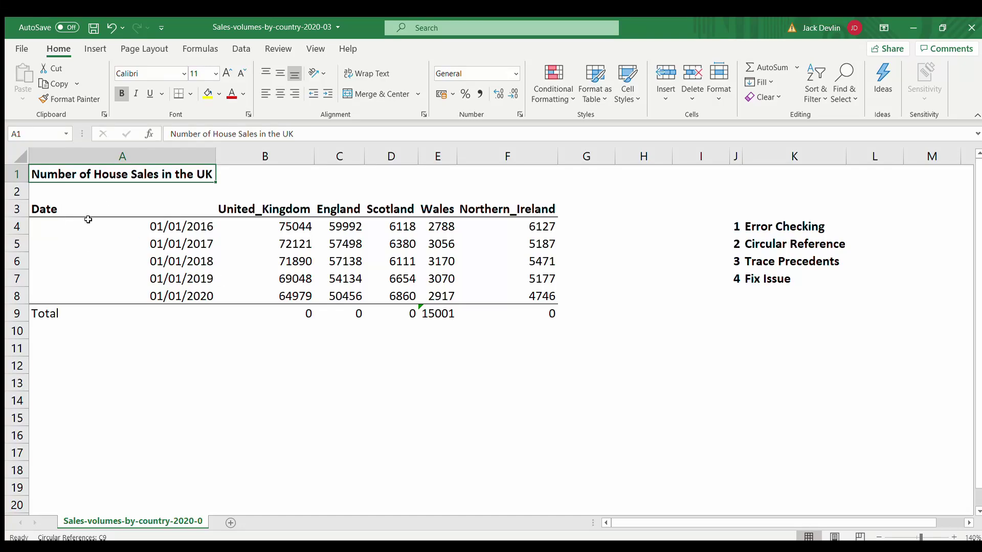
Step: Look over the table's dates, Total row and the England heading
{"action": "left_click", "coordinate": [141, 234]}
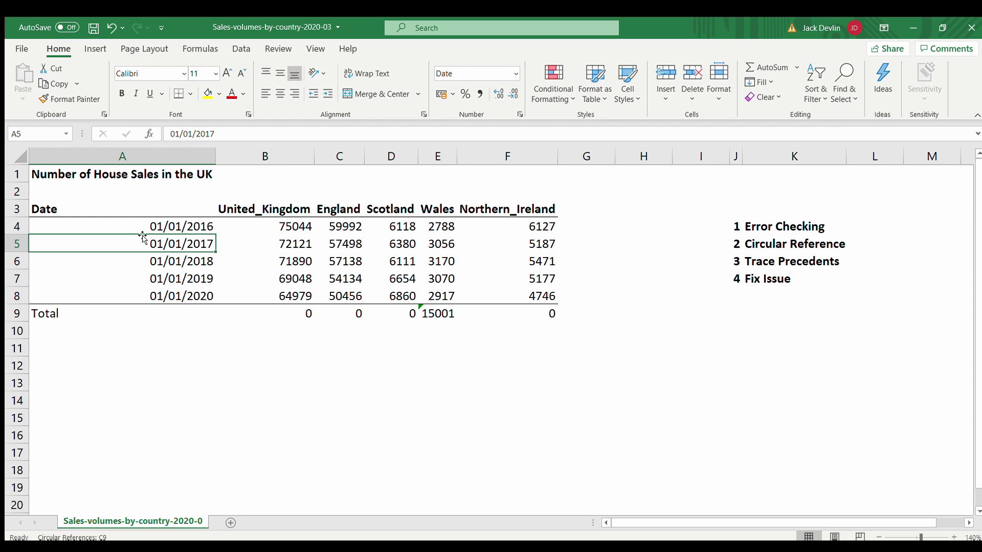
{"action": "key", "text": "Up"}
{"action": "key", "text": "Up"}
{"action": "key", "text": "Up"}
{"action": "key", "text": "Up"}
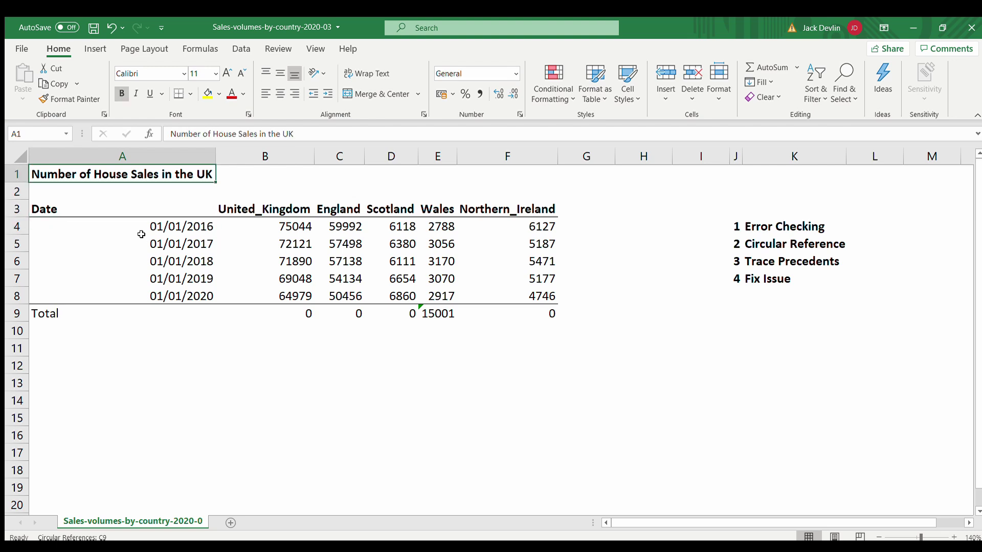
{"action": "key", "text": "Down"}
{"action": "key", "text": "Down"}
{"action": "key", "text": "Down"}
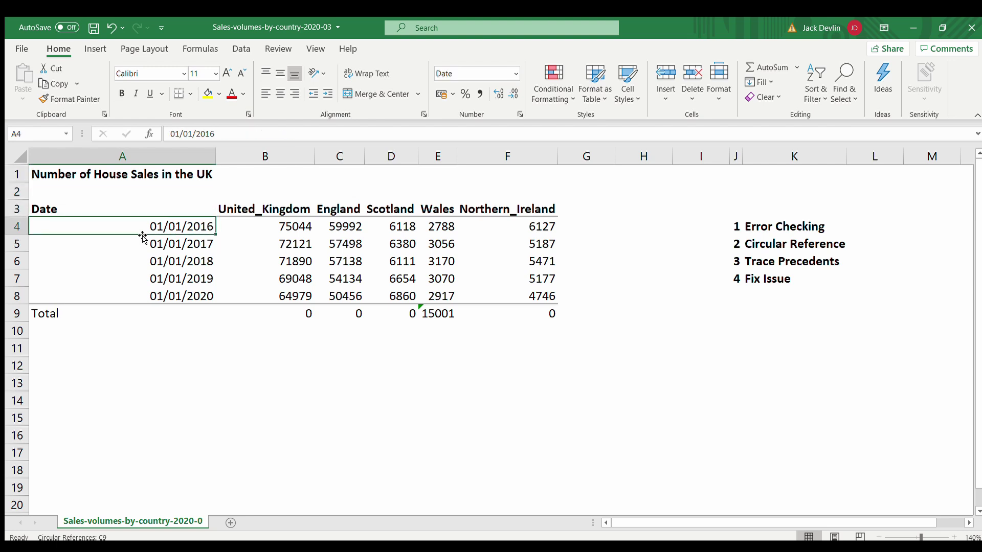
{"action": "key", "text": "shift+Down"}
{"action": "key", "text": "shift+Down"}
{"action": "key", "text": "shift+Down"}
{"action": "key", "text": "shift+Down"}
{"action": "key", "text": "Down"}
{"action": "key", "text": "Down"}
{"action": "key", "text": "Down"}
{"action": "key", "text": "Down"}
{"action": "key", "text": "Down"}
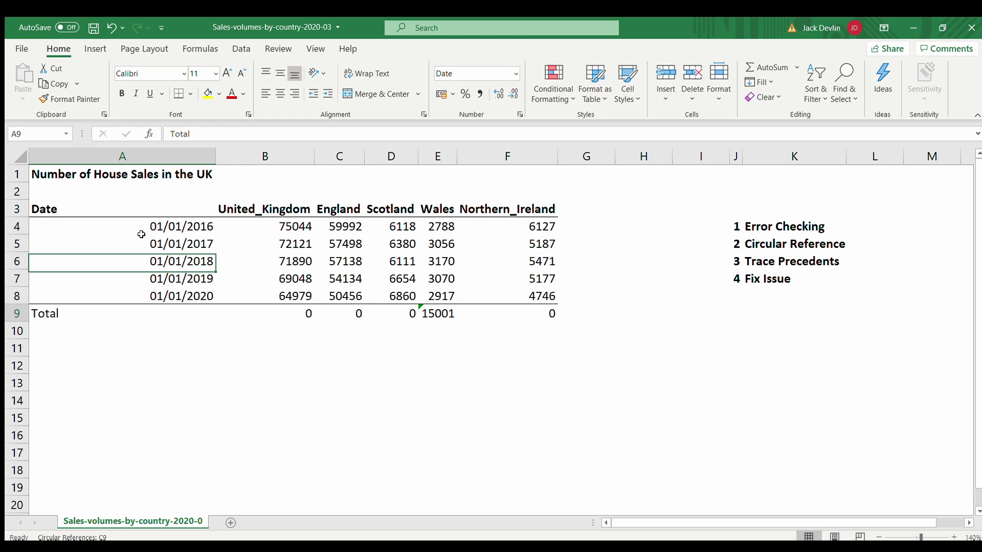
{"action": "key", "text": "shift+Right"}
{"action": "key", "text": "shift+Right"}
{"action": "key", "text": "shift+Right"}
{"action": "key", "text": "shift+Right"}
{"action": "key", "text": "shift+Right"}
{"action": "key", "text": "Right"}
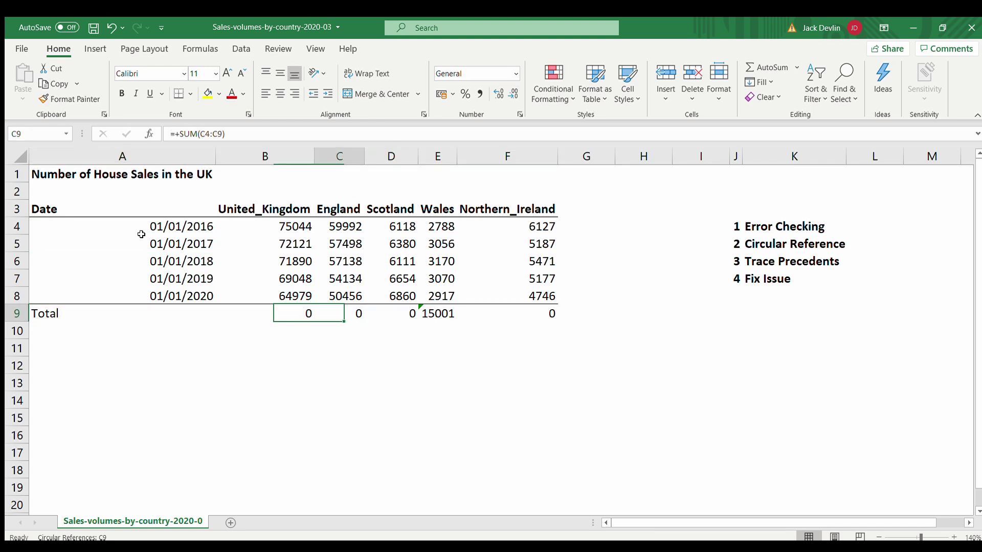
{"action": "key", "text": "Right"}
{"action": "key", "text": "Up"}
{"action": "key", "text": "Up"}
{"action": "key", "text": "Up"}
{"action": "key", "text": "Up"}
{"action": "key", "text": "Up"}
{"action": "key", "text": "Up"}
{"action": "key", "text": "Left"}
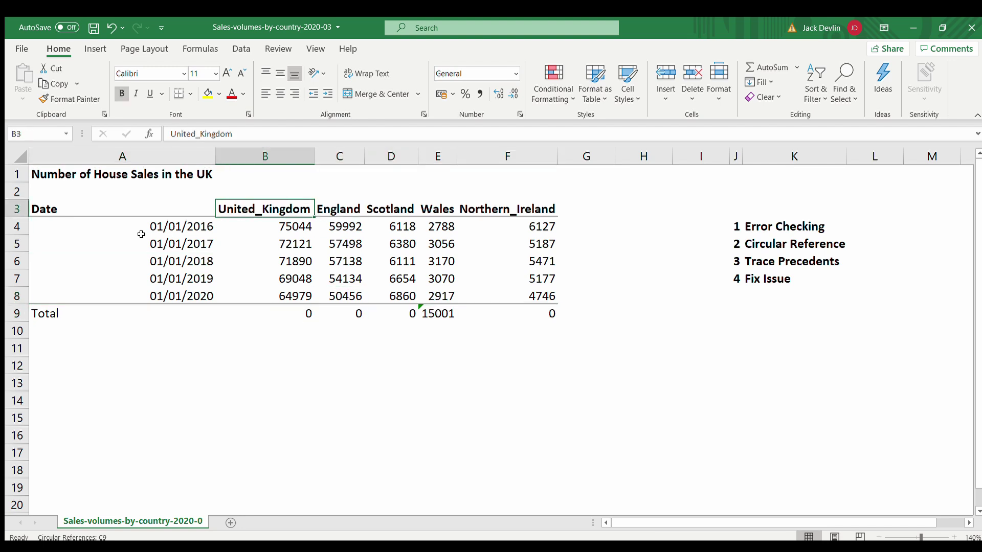
{"action": "key", "text": "Right"}
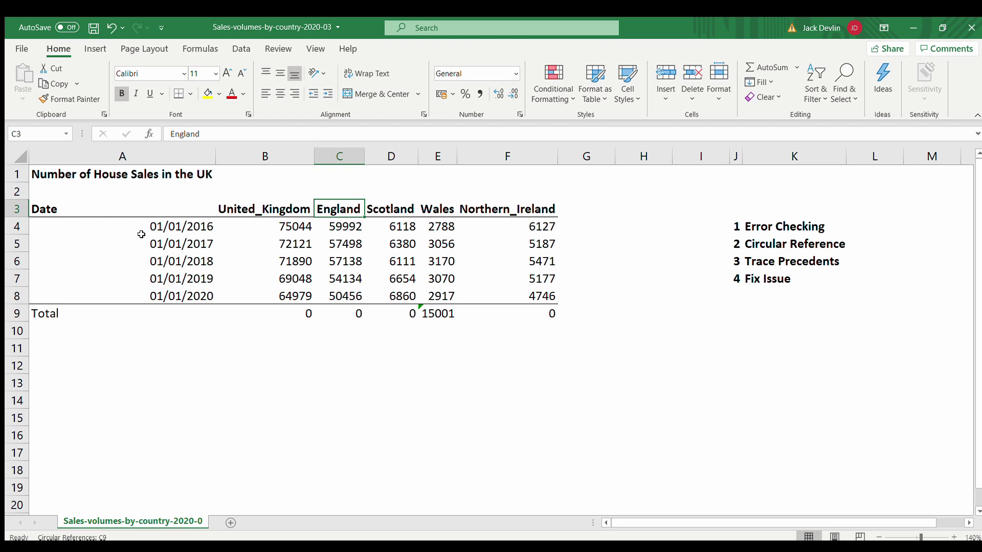
Step: Check the country headings, the Wales figures and total, and the Total row formulas
{"action": "key", "text": "ctrl+shift+Right"}
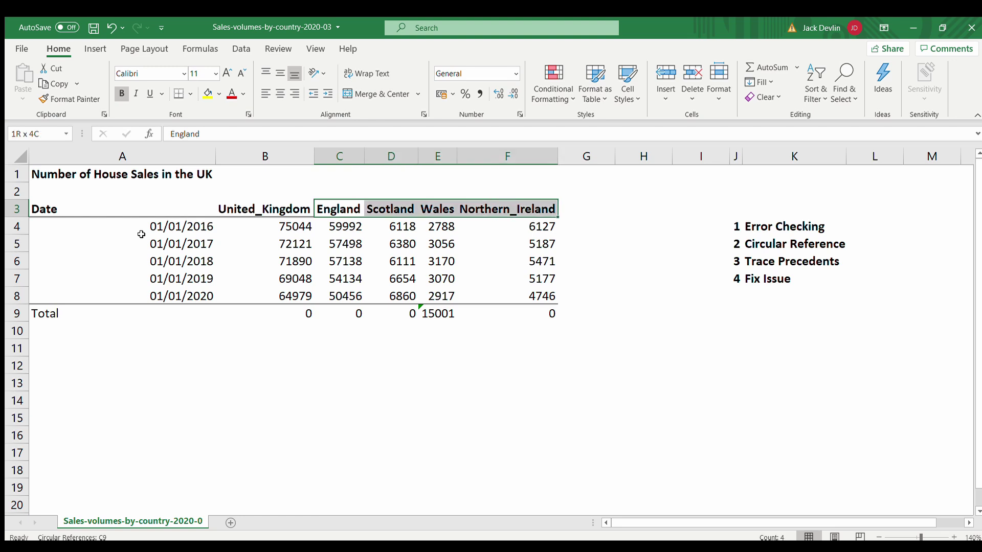
{"action": "key", "text": "Right"}
{"action": "key", "text": "Right"}
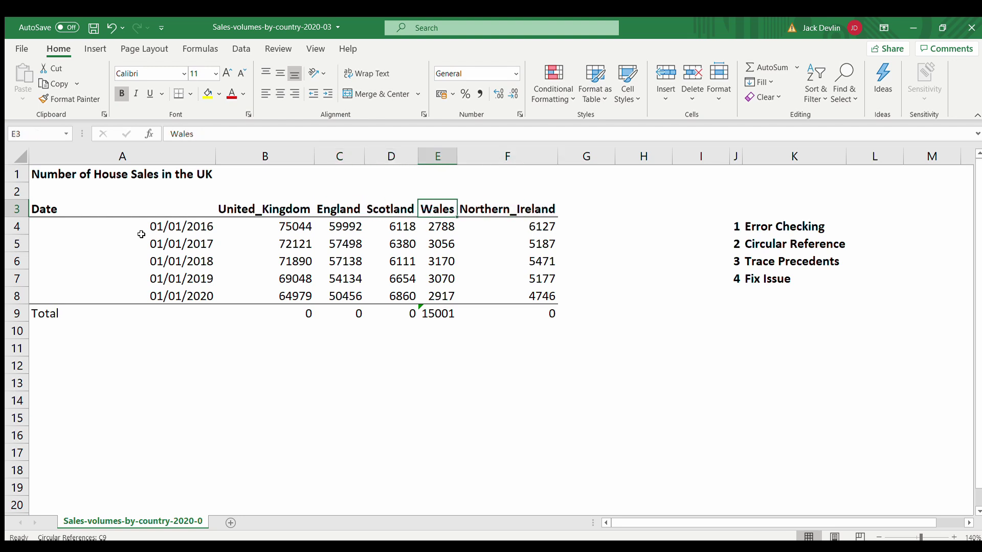
{"action": "key", "text": "ctrl+Down"}
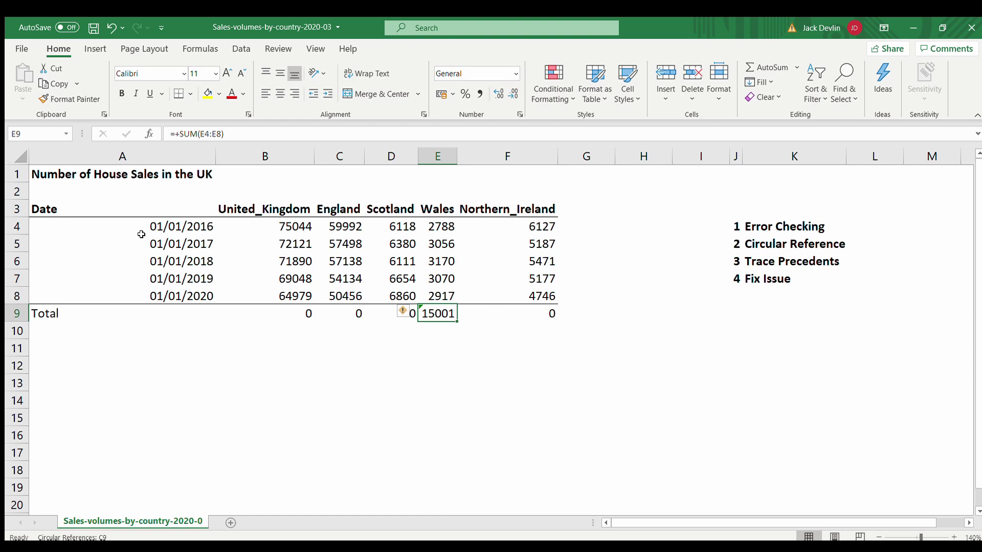
{"action": "key", "text": "Up"}
{"action": "key", "text": "ctrl+shift+Up"}
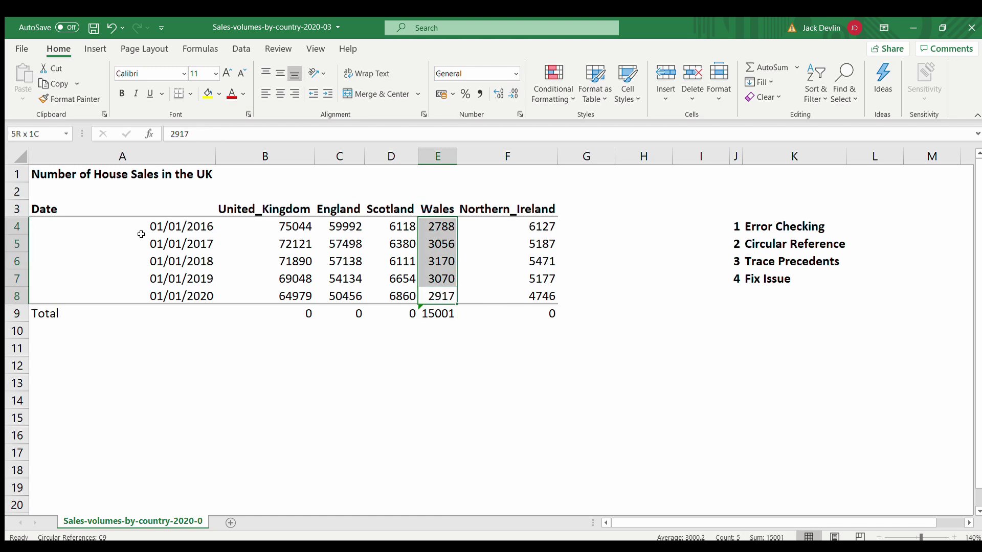
{"action": "key", "text": "Down"}
{"action": "key", "text": "Down"}
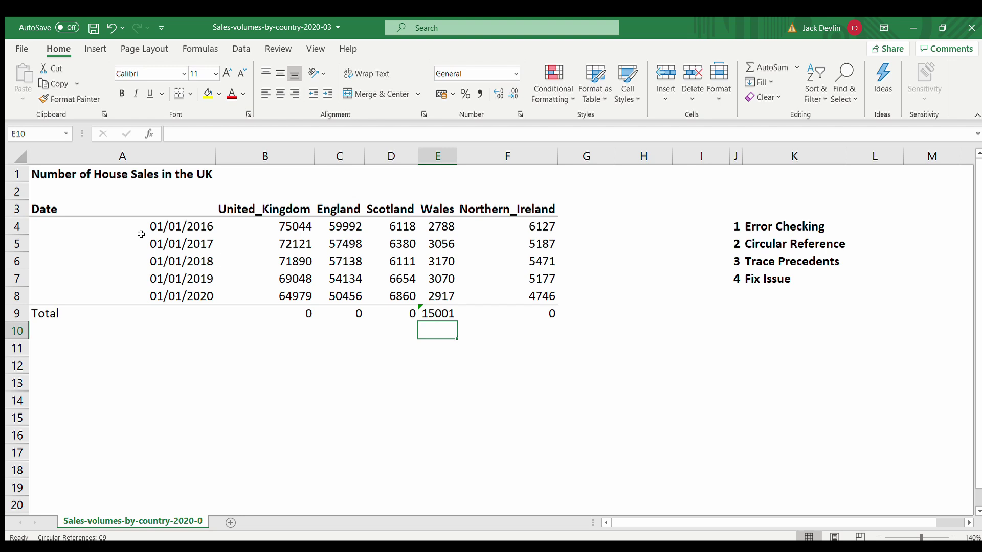
{"action": "key", "text": "Left"}
{"action": "key", "text": "Left"}
{"action": "key", "text": "Left"}
{"action": "key", "text": "Up"}
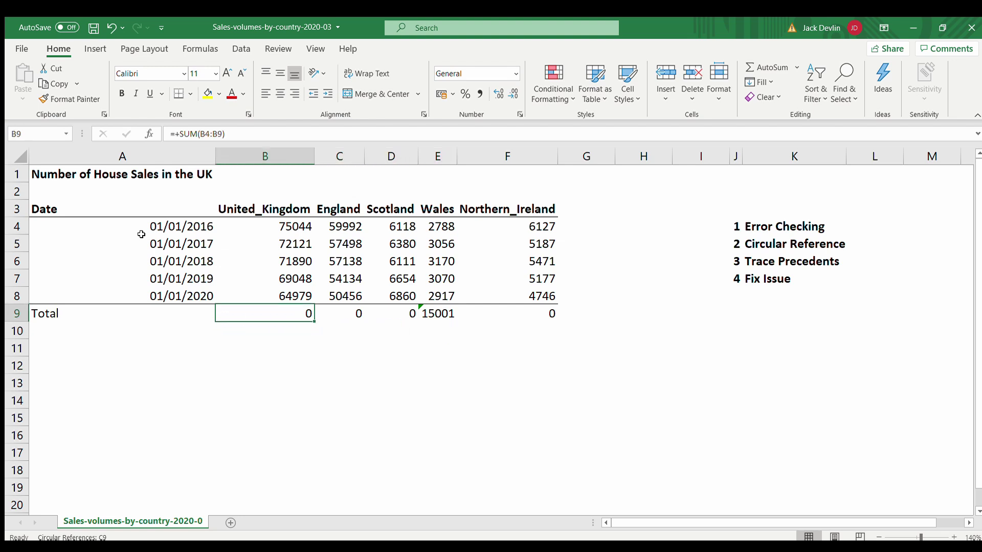
{"action": "key", "text": "Right"}
{"action": "key", "text": "Right"}
{"action": "key", "text": "Right"}
{"action": "key", "text": "Right"}
{"action": "key", "text": "Right"}
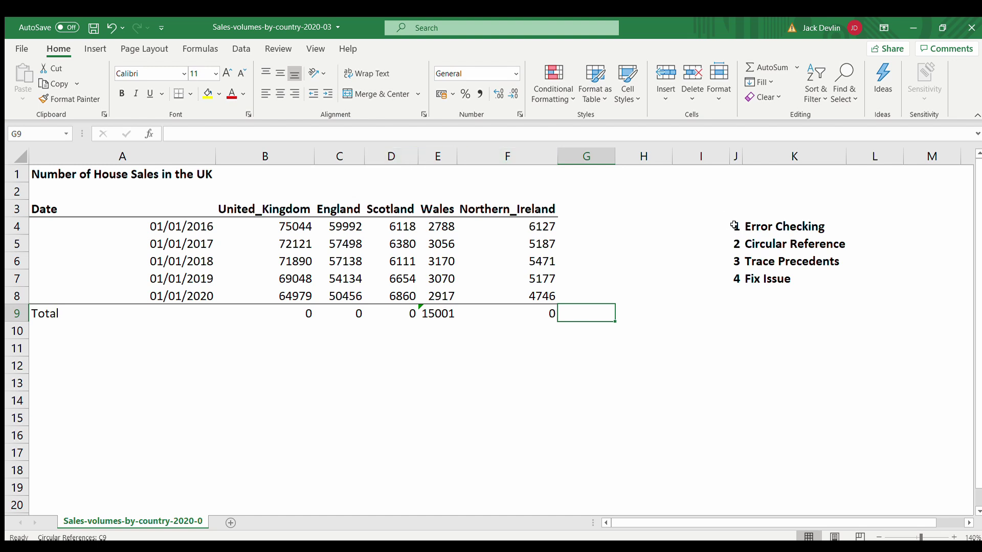
Step: Trace the precedents of the England total in C9, revealing its C4:C9 circular range
{"action": "left_click_drag", "start_coordinate": [733, 230], "coordinate": [777, 278]}
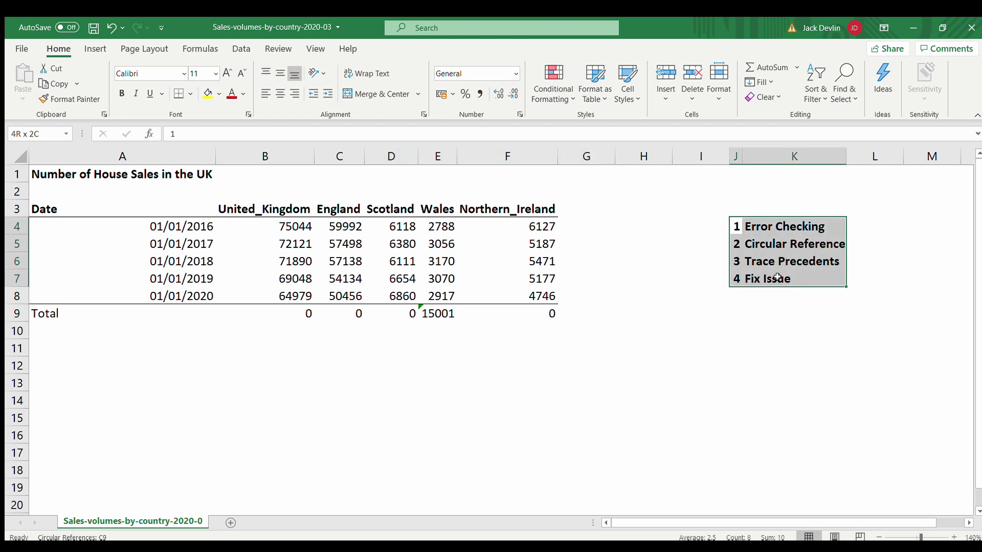
{"action": "left_click", "coordinate": [390, 420]}
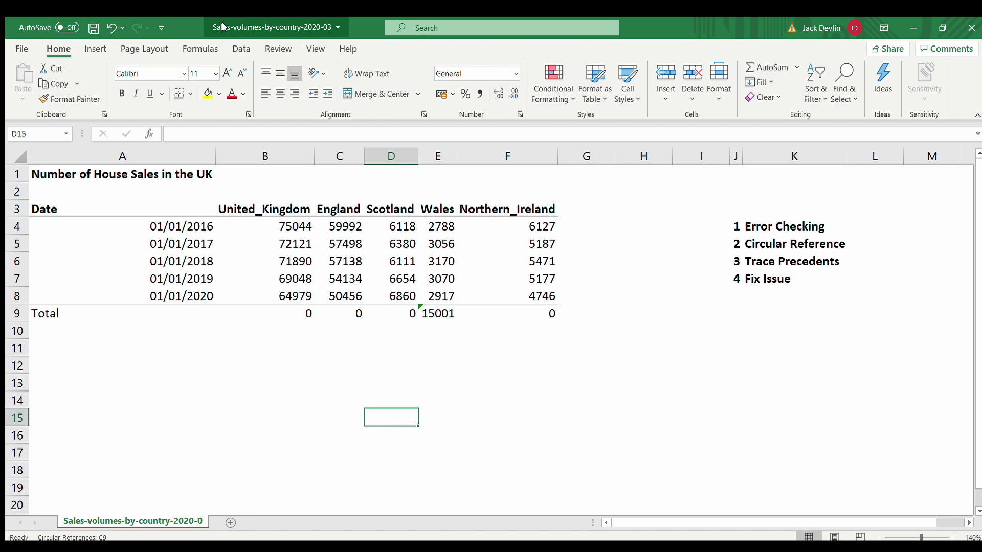
{"action": "left_click", "coordinate": [187, 49]}
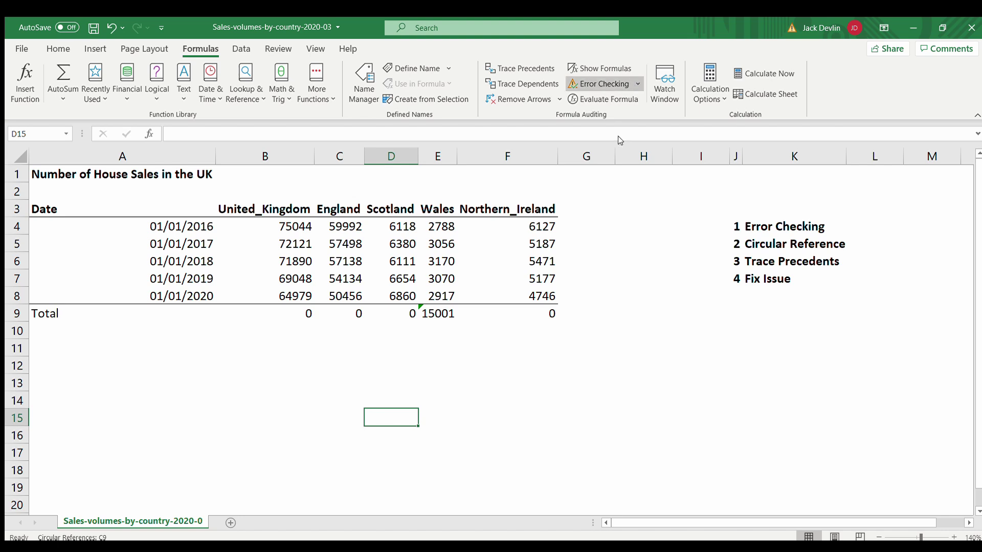
{"action": "left_click", "coordinate": [339, 314]}
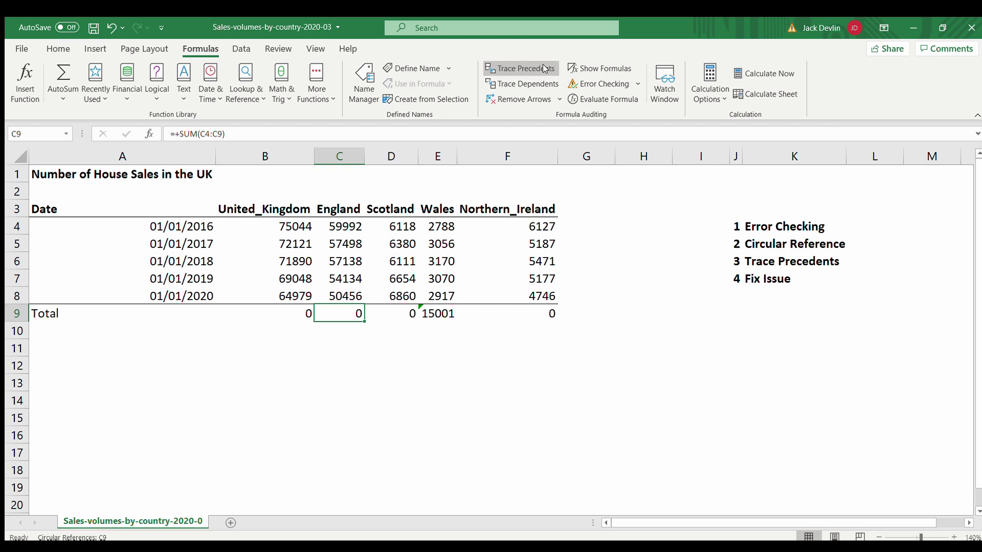
{"action": "left_click", "coordinate": [529, 71]}
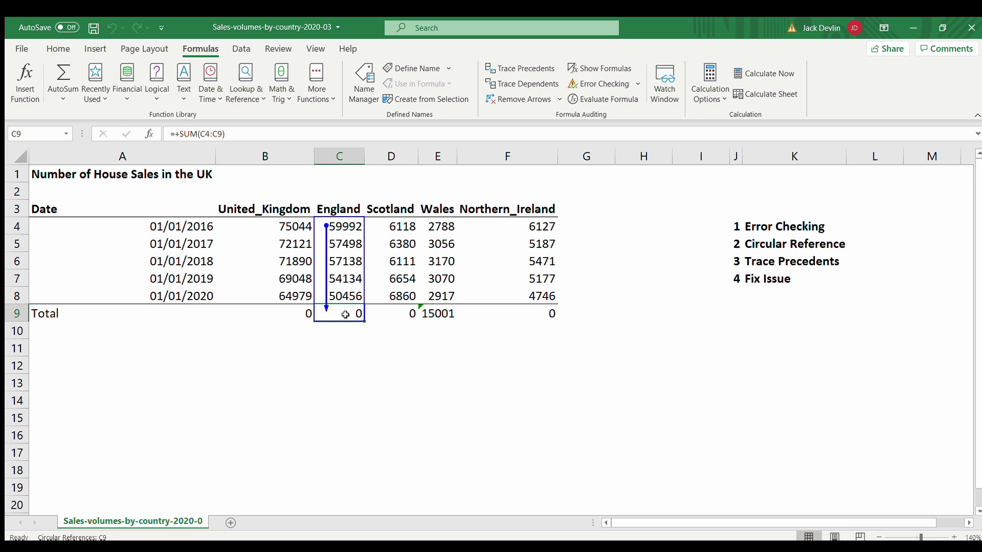
{"action": "double_click", "coordinate": [345, 314]}
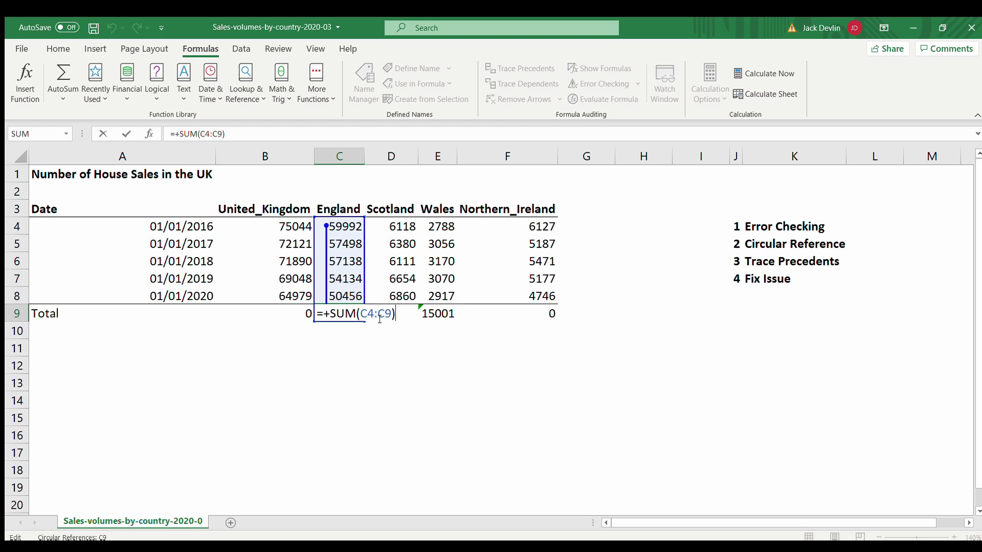
{"action": "key", "text": "BackSpace"}
{"action": "key", "text": "BackSpace"}
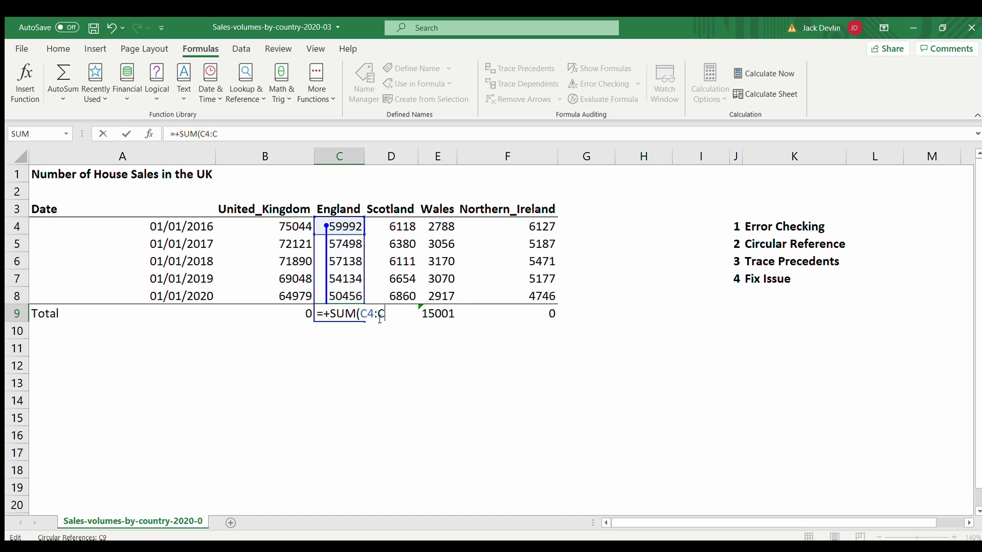
{"action": "type", "text": "8"}
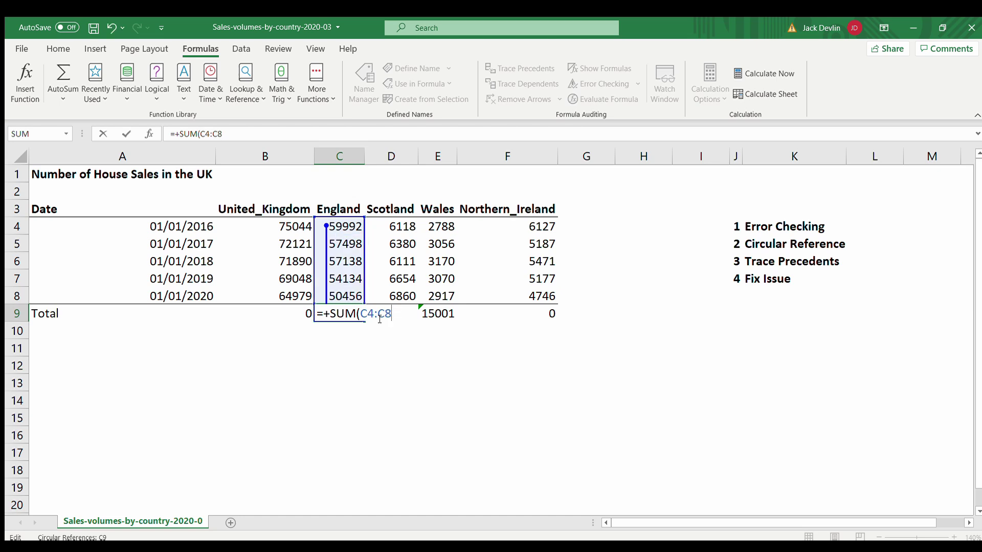
{"action": "type", "text": ")"}
{"action": "key", "text": "Return"}
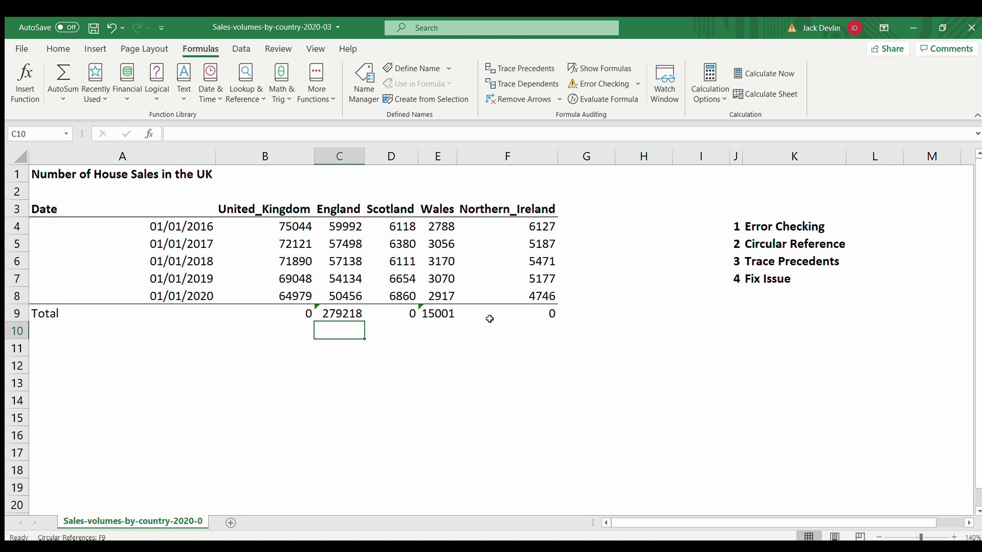
Step: Locate the circular reference at the Northern_Ireland total F9 and trace its precedents
{"action": "left_click", "coordinate": [336, 312]}
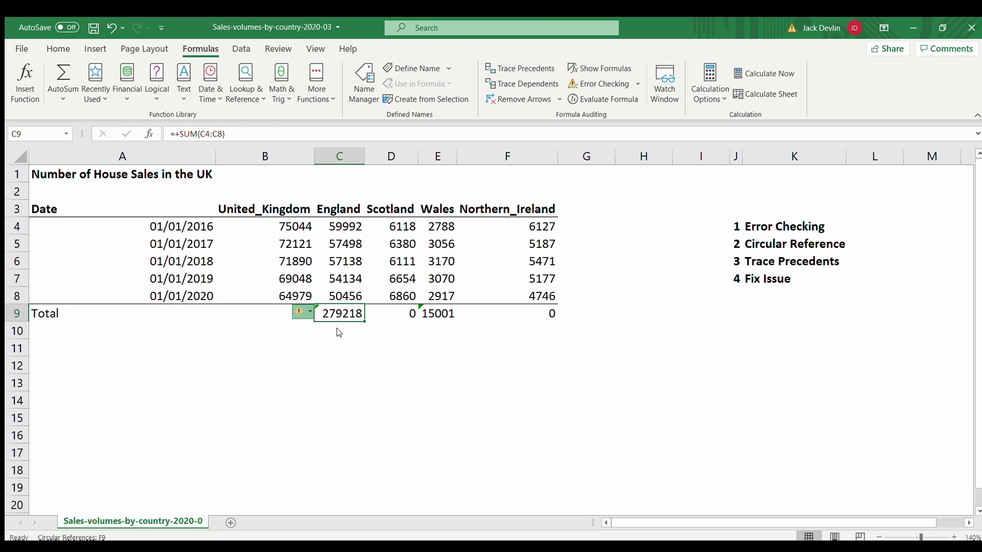
{"action": "left_click", "coordinate": [438, 375]}
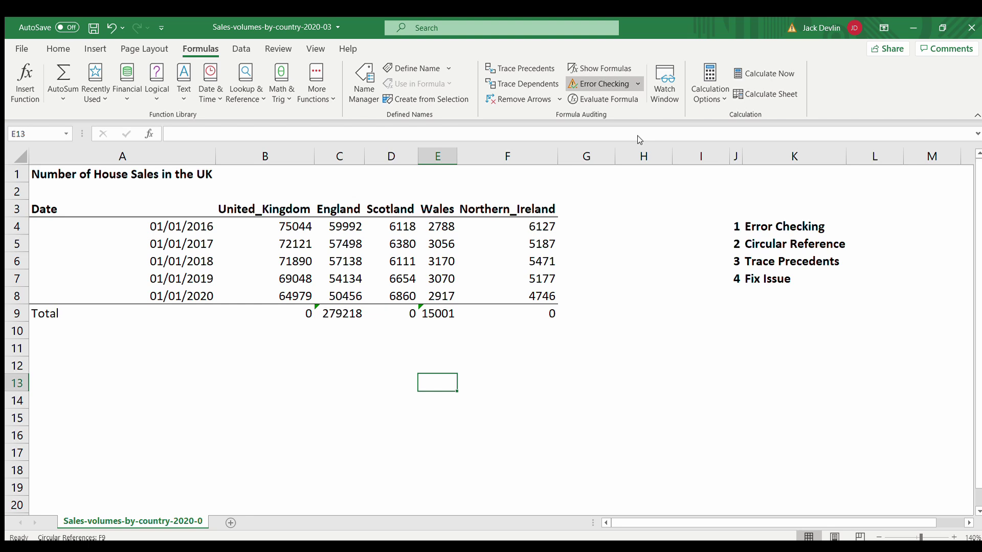
{"action": "key", "text": "Up"}
{"action": "key", "text": "Up"}
{"action": "key", "text": "Up"}
{"action": "key", "text": "Up"}
{"action": "key", "text": "Right"}
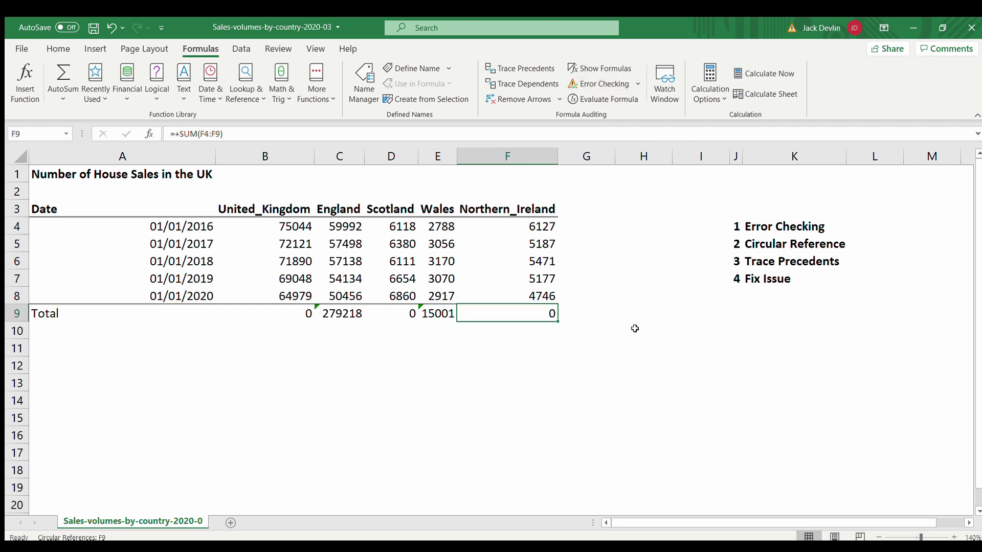
{"action": "left_click", "coordinate": [509, 63]}
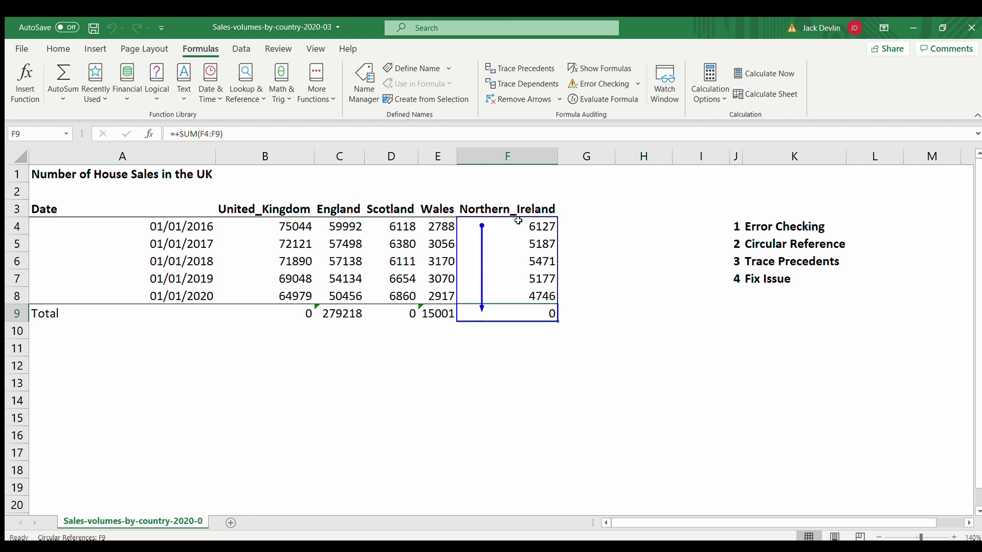
Step: Change the F9 formula to =+SUM(F4:F8) so it shows 26708
{"action": "double_click", "coordinate": [543, 314]}
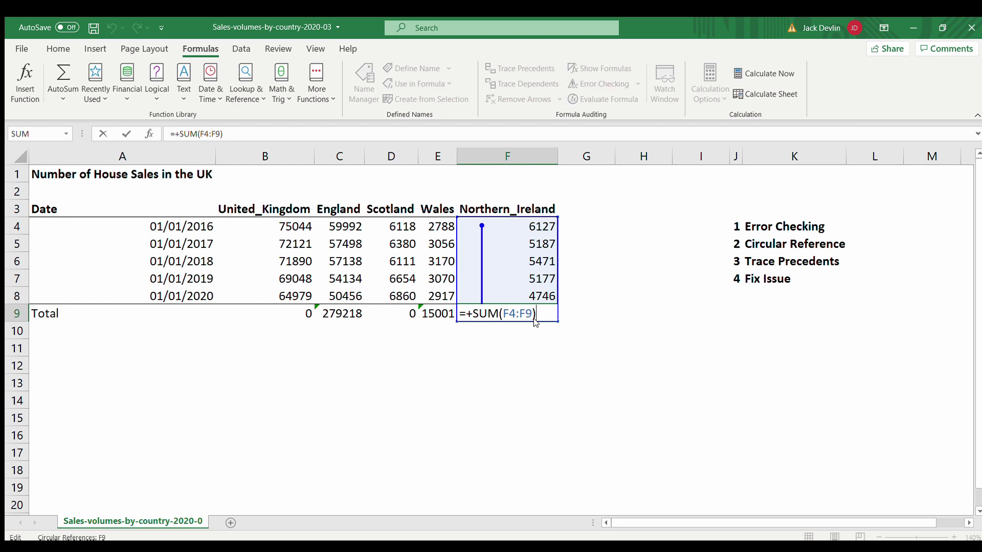
{"action": "key", "text": "BackSpace"}
{"action": "key", "text": "BackSpace"}
{"action": "key", "text": "BackSpace"}
{"action": "key", "text": "BackSpace"}
{"action": "key", "text": "BackSpace"}
{"action": "key", "text": "BackSpace"}
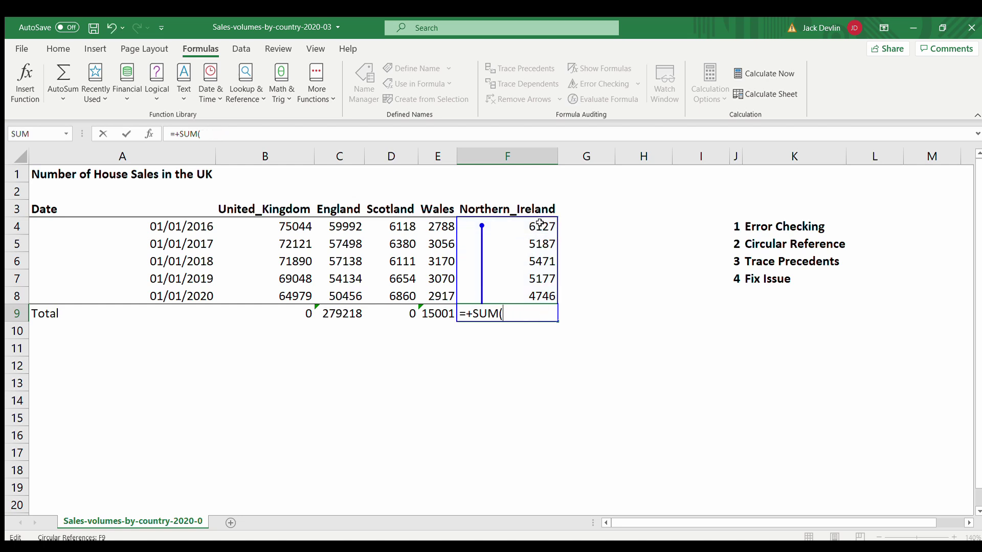
{"action": "left_click_drag", "start_coordinate": [540, 222], "coordinate": [532, 294]}
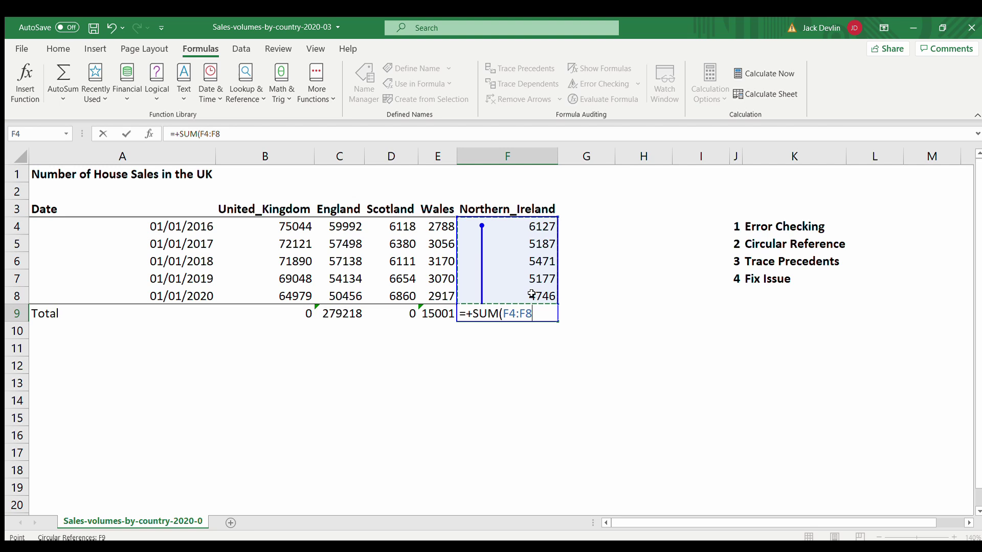
{"action": "type", "text": ")"}
{"action": "key", "text": "Return"}
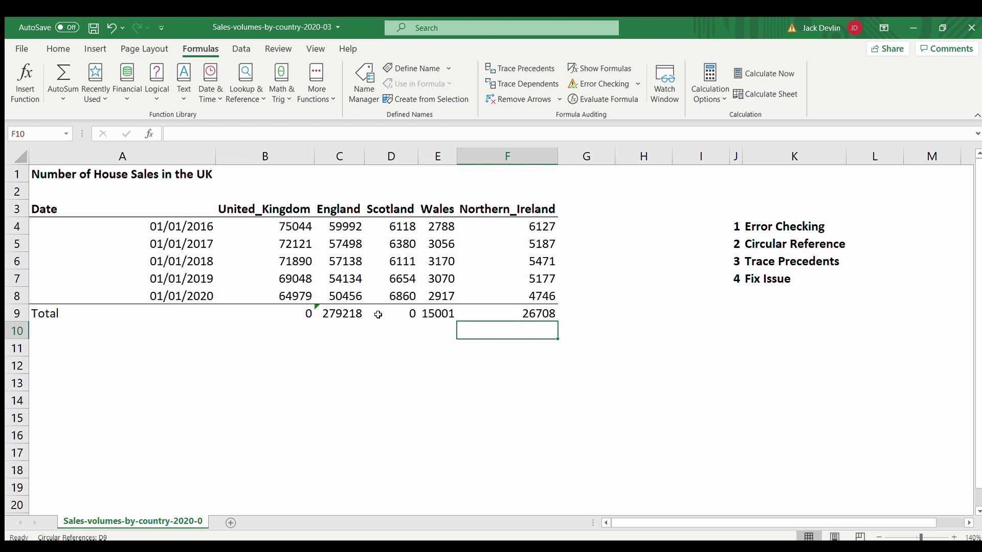
Step: Fill F9's corrected SUM formula left across B9:E9 so each column sums its own figures
{"action": "mouse_move", "coordinate": [342, 313]}
{"action": "left_mouse_down"}
{"action": "mouse_move", "coordinate": [388, 314]}
{"action": "mouse_move", "coordinate": [335, 310]}
{"action": "left_mouse_up"}
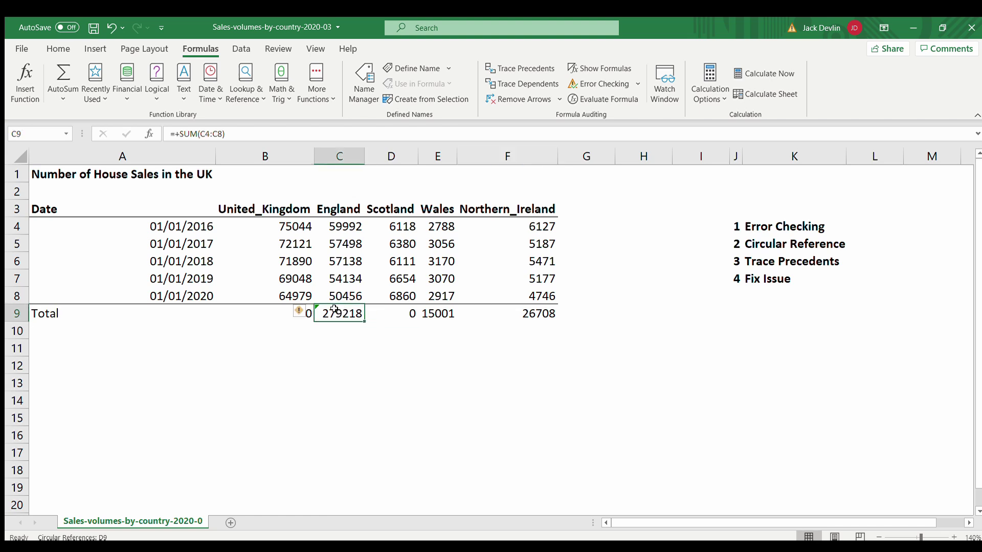
{"action": "left_click", "coordinate": [295, 312]}
{"action": "key", "text": "Left"}
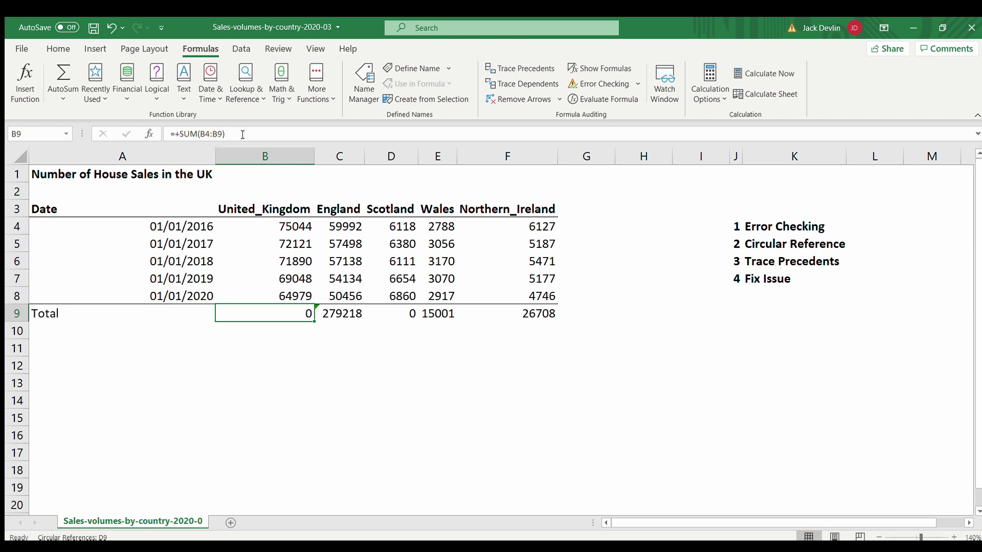
{"action": "key", "text": "Right"}
{"action": "key", "text": "Right"}
{"action": "key", "text": "Right"}
{"action": "key", "text": "Right"}
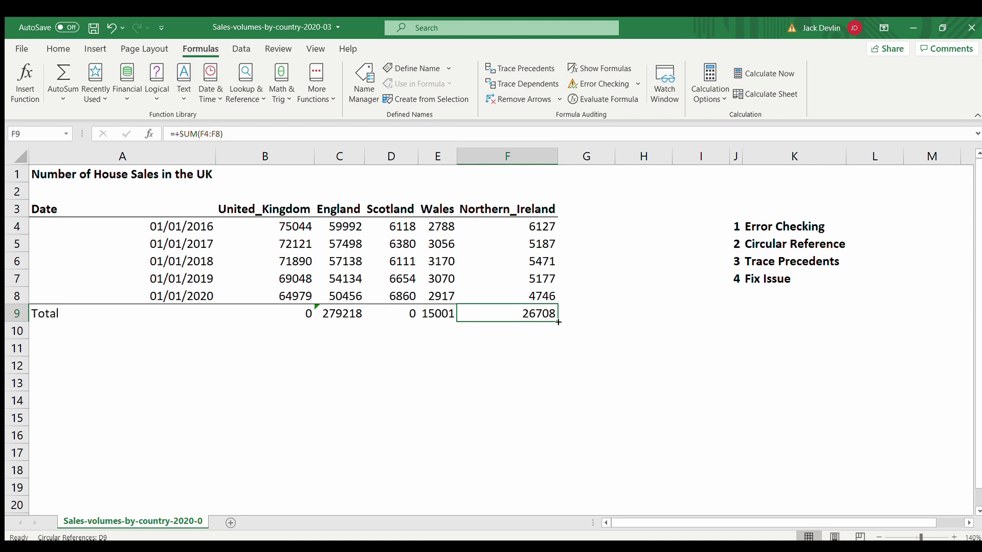
{"action": "left_click_drag", "start_coordinate": [558, 322], "coordinate": [258, 322]}
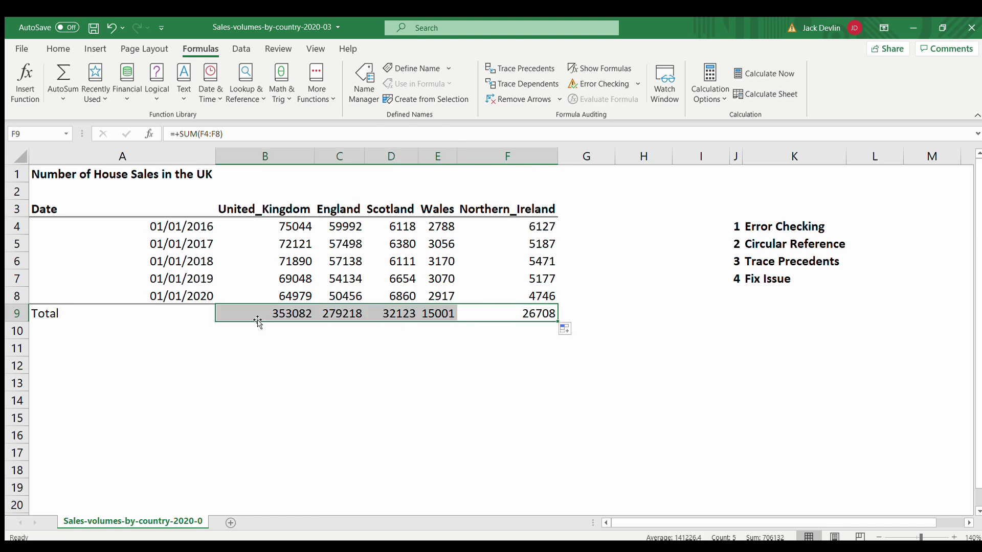
Step: Format B4:F9 in Comma Style with no decimal places, e.g. 75,044
{"action": "left_click", "coordinate": [281, 358]}
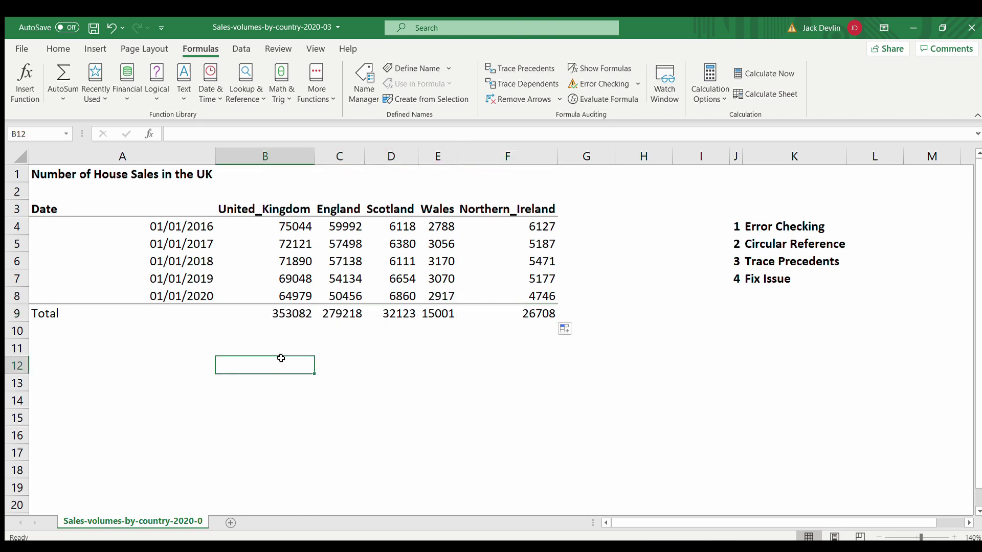
{"action": "left_click", "coordinate": [281, 226]}
{"action": "key", "text": "ctrl+shift+End"}
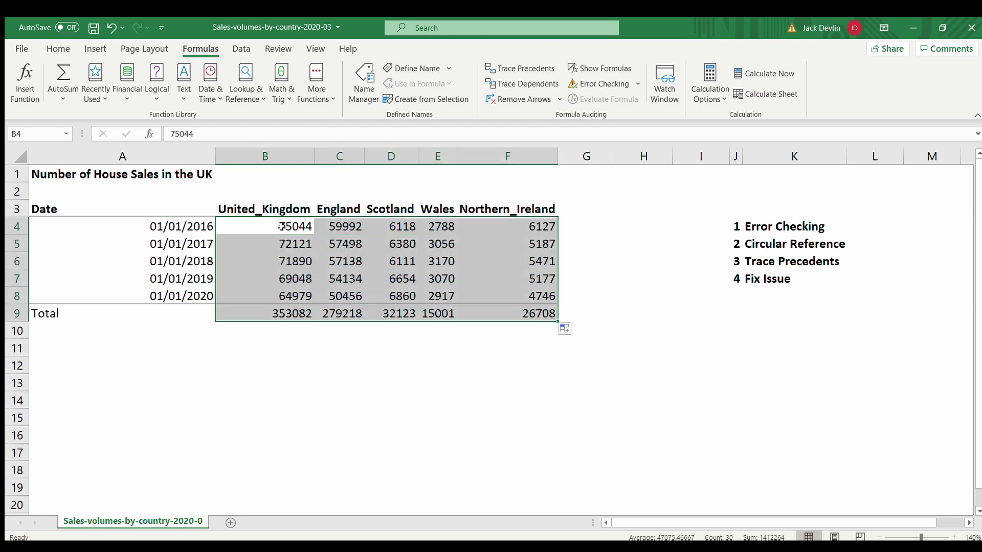
{"action": "left_click", "coordinate": [60, 52]}
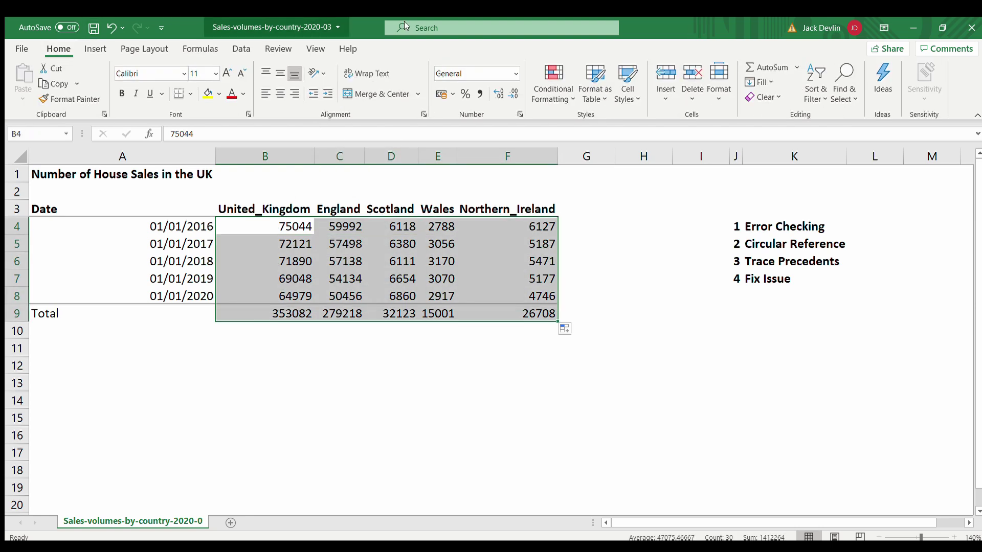
{"action": "left_click", "coordinate": [480, 94]}
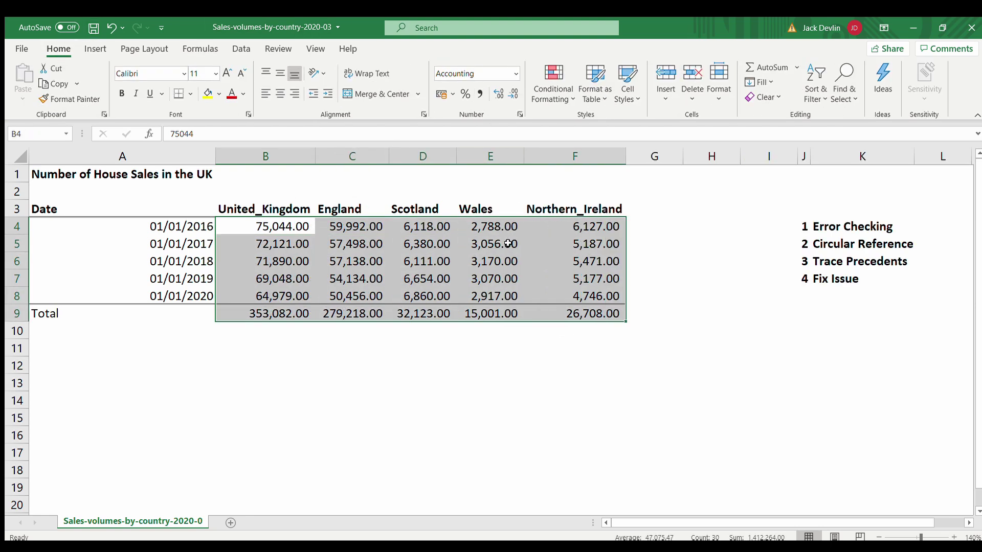
{"action": "left_click", "coordinate": [514, 94]}
{"action": "left_click", "coordinate": [513, 94]}
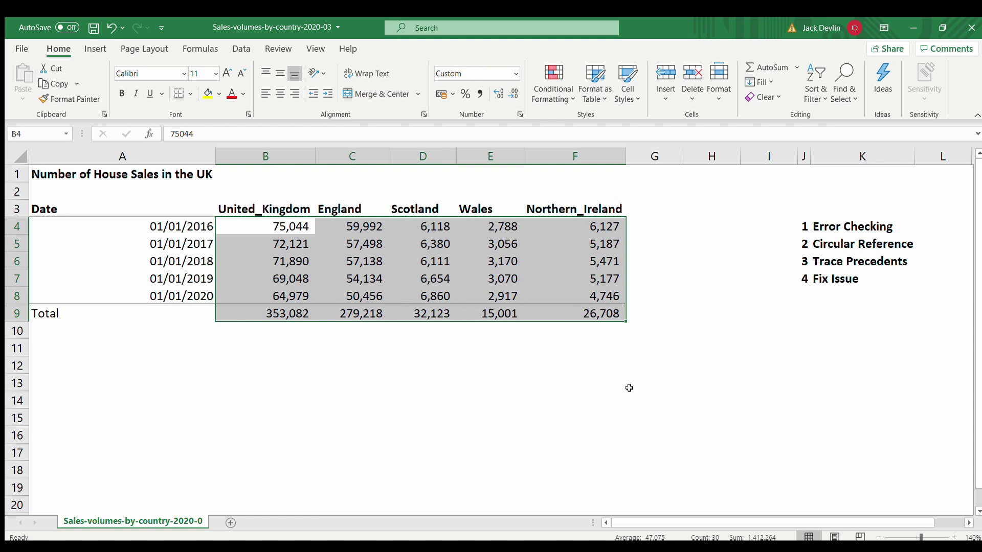
{"action": "left_click", "coordinate": [586, 421]}
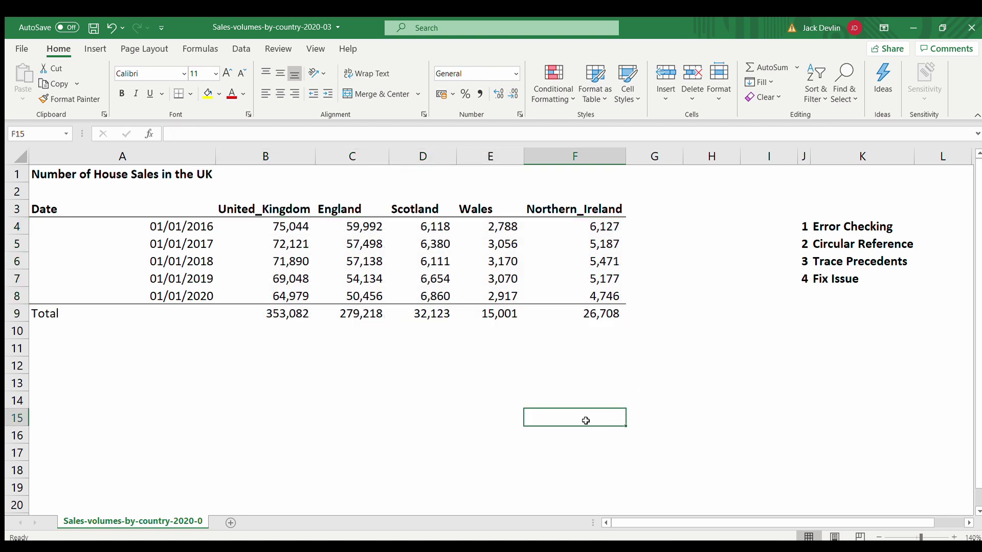
Step: Make the Total row A9:F9 bold
{"action": "left_click", "coordinate": [613, 309]}
{"action": "key", "text": "ctrl+shift+Left"}
{"action": "key", "text": "ctrl+b"}
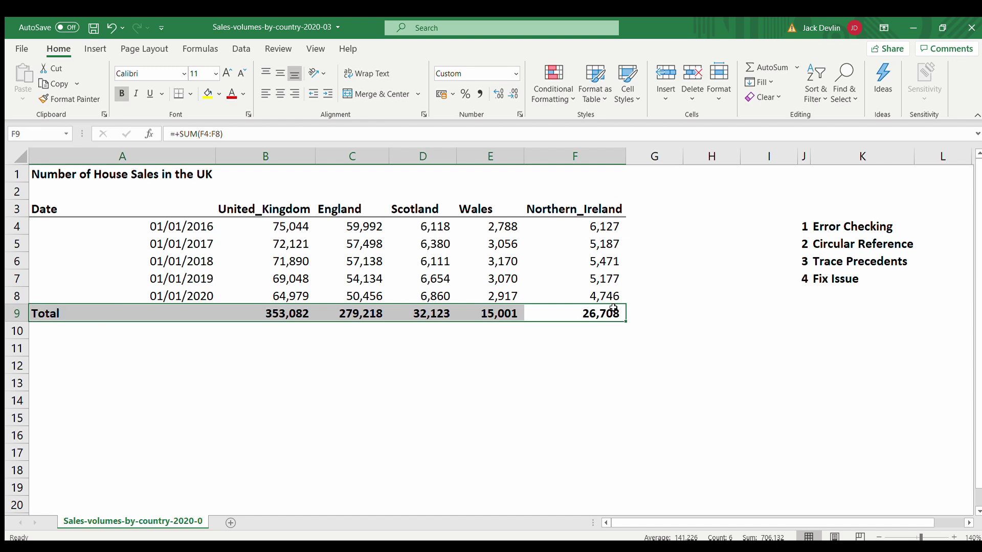
{"action": "left_click", "coordinate": [308, 365]}
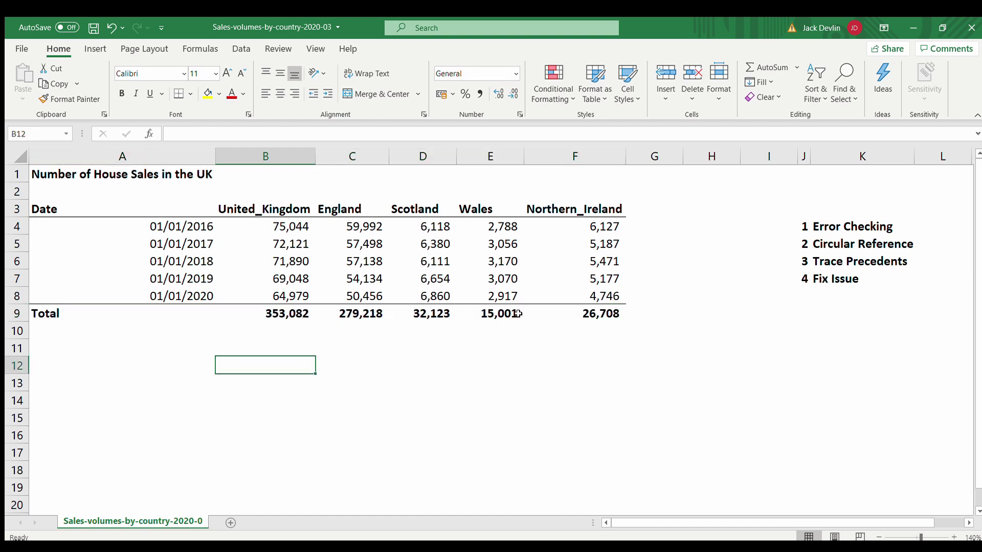
{"action": "left_click", "coordinate": [756, 328]}
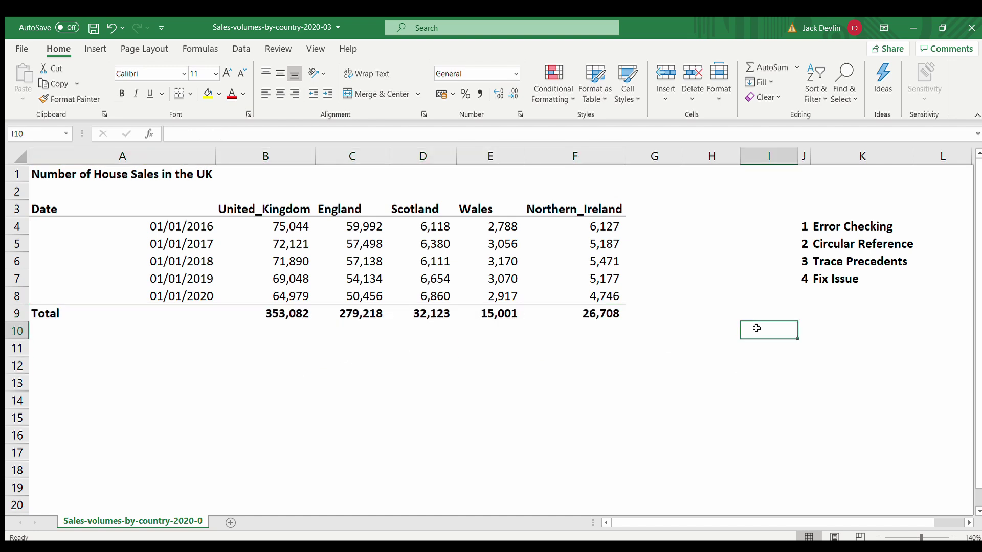